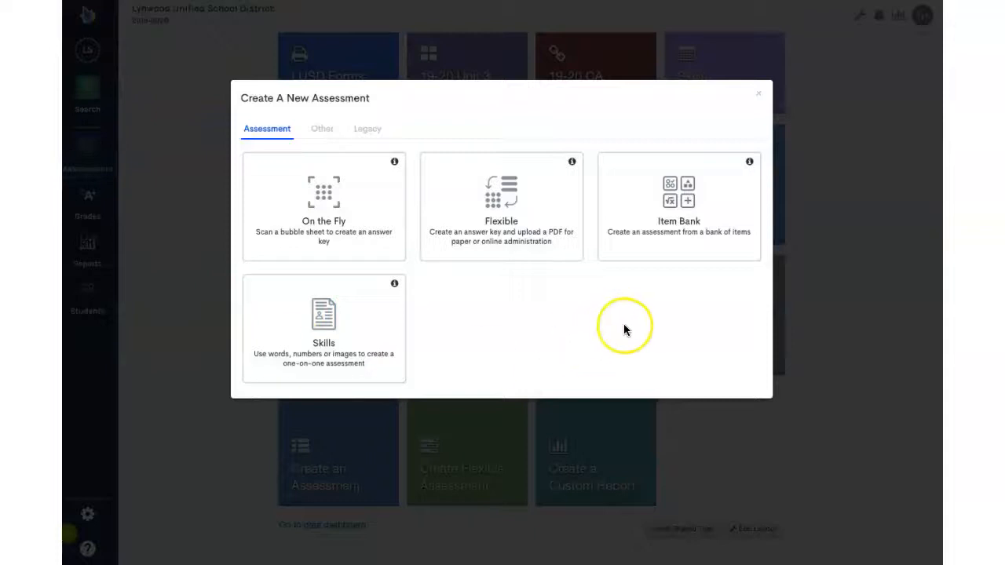
Step: Register an Itembank account for a new Item Bank assessment and sign in by entering the account password
click(674, 220)
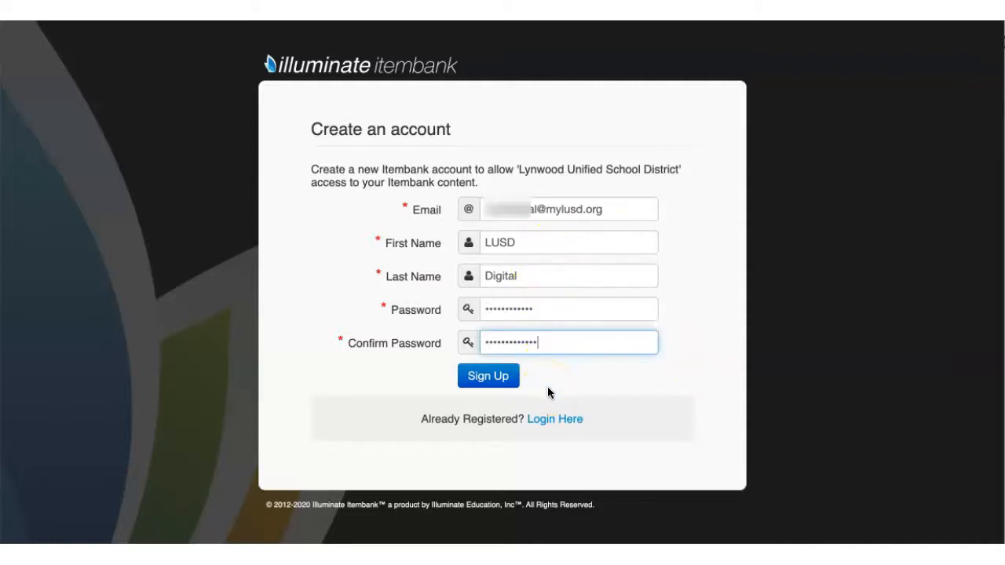
click(483, 378)
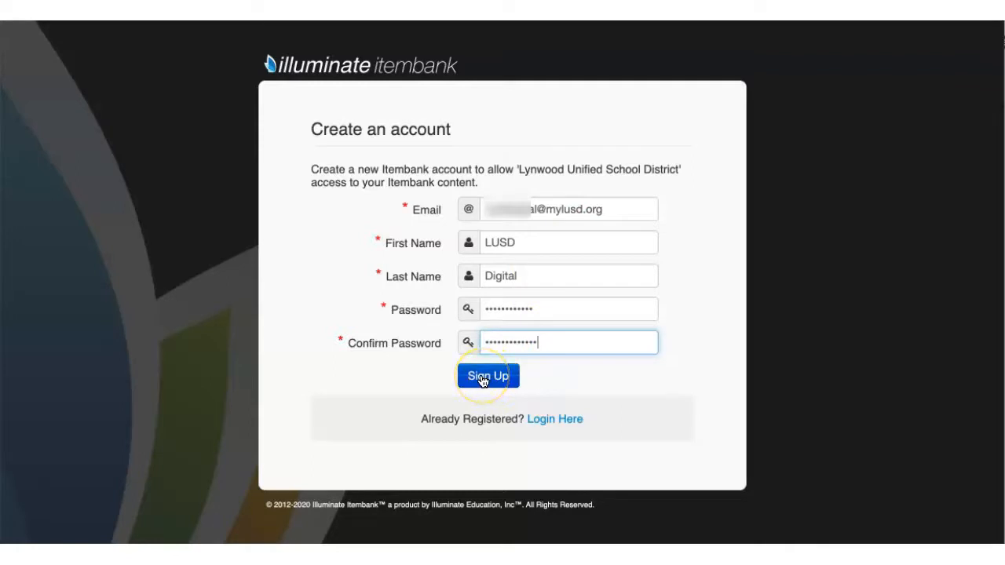
click(512, 322)
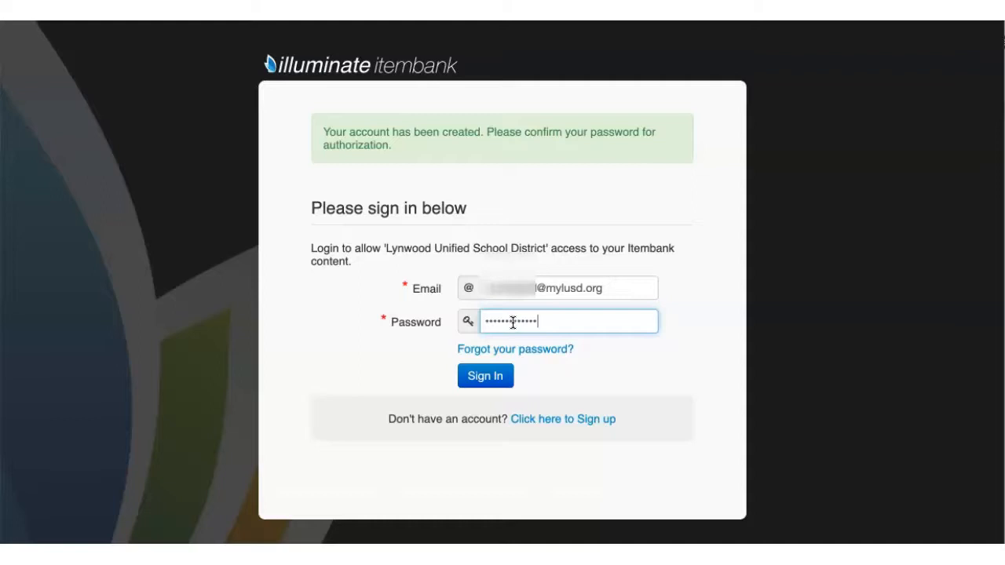
click(483, 379)
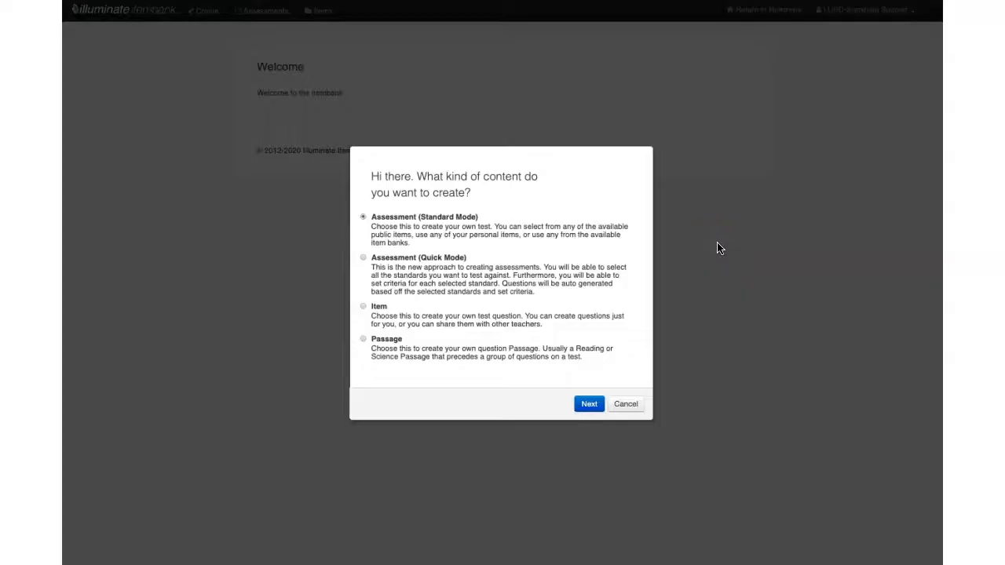
Step: Choose Assessment (Quick Mode) as the kind of content to create and proceed to its details form
click(559, 290)
click(588, 403)
click(247, 155)
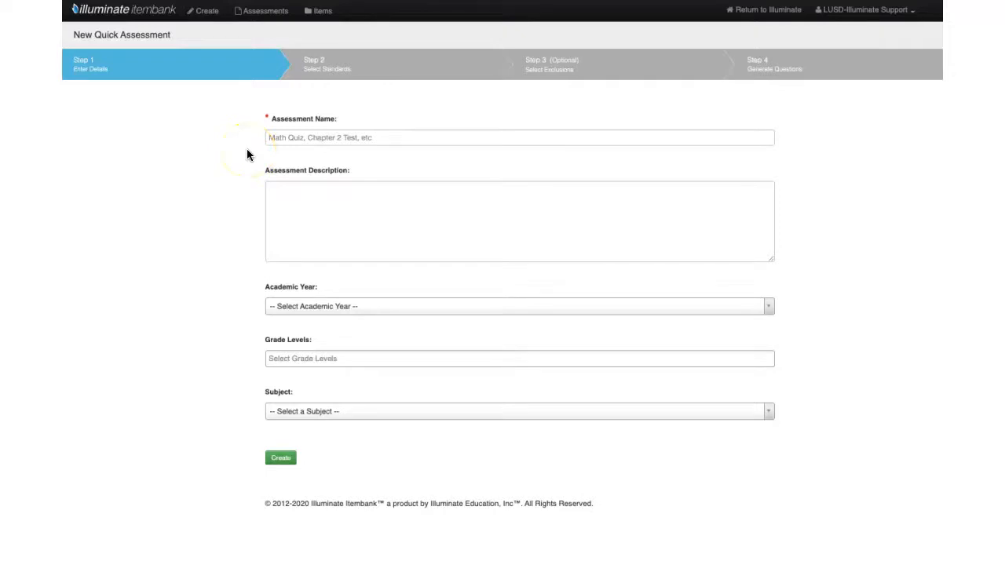
Step: Create the quick assessment named Figurative Language for academic year 2019-2020, 4th Grade and English Language Arts
click(271, 138)
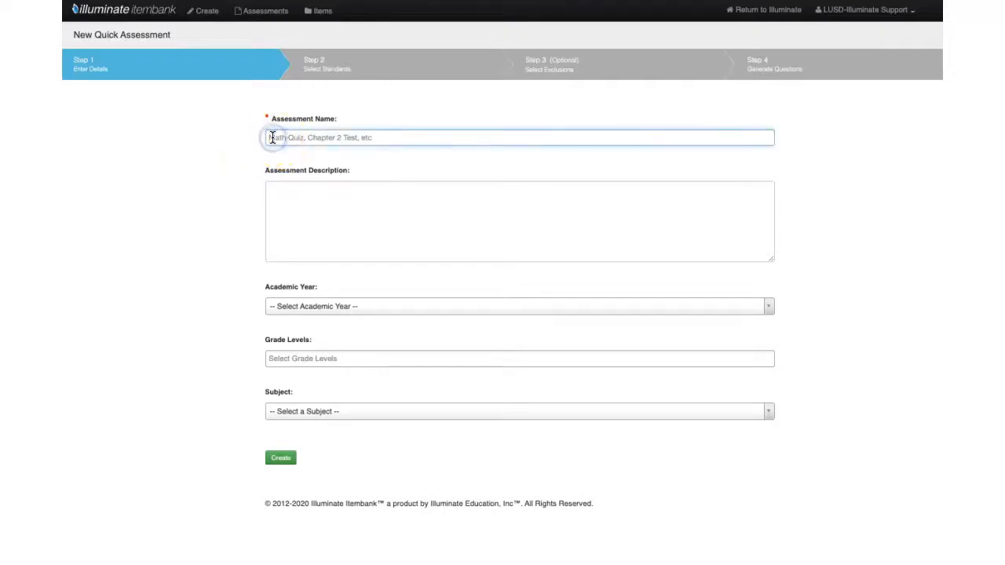
text(Figurative Language)
click(239, 168)
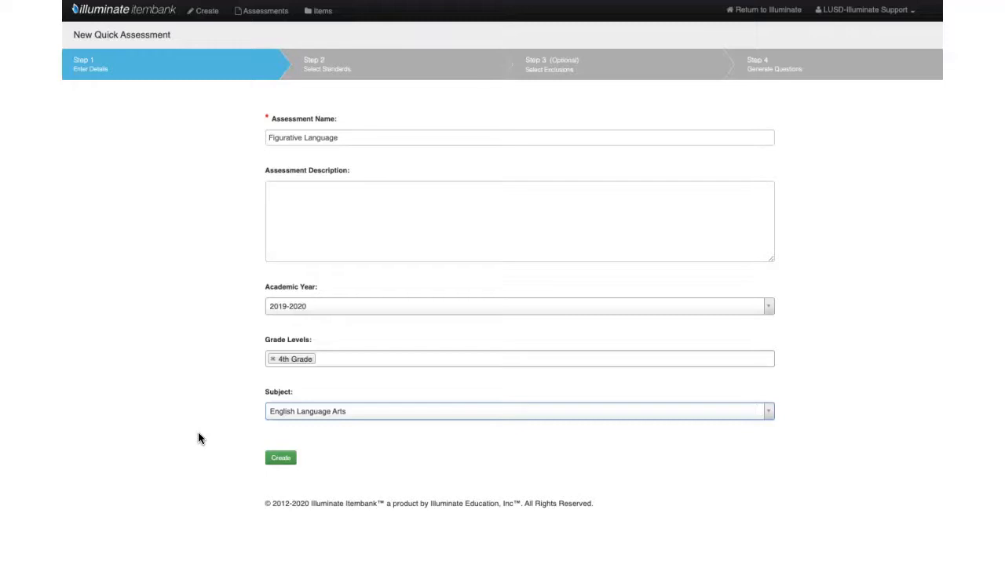
click(281, 459)
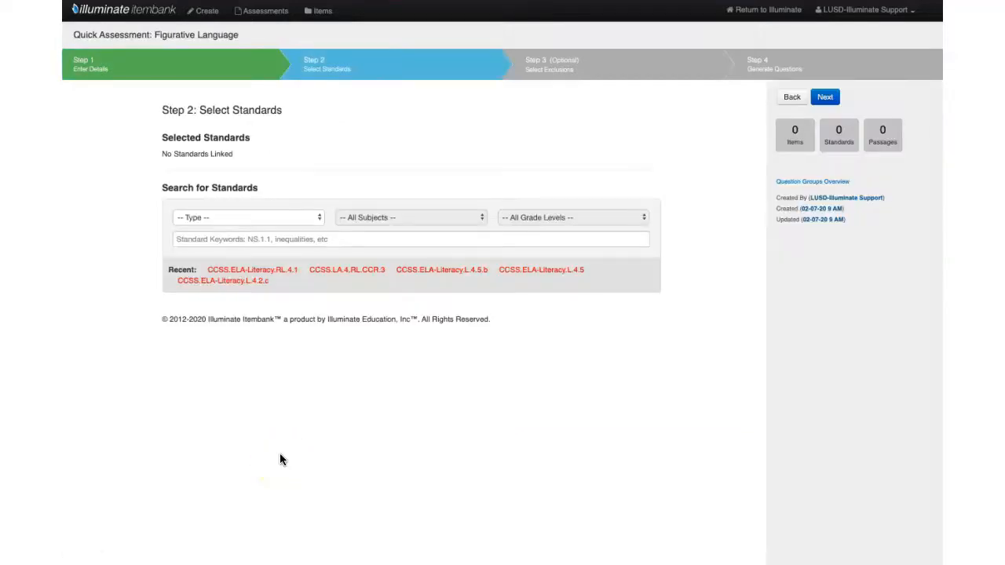
Step: Filter the standards search to Common Core State Standards, English Language Arts/Literacy (2010) and Grade 4
click(297, 218)
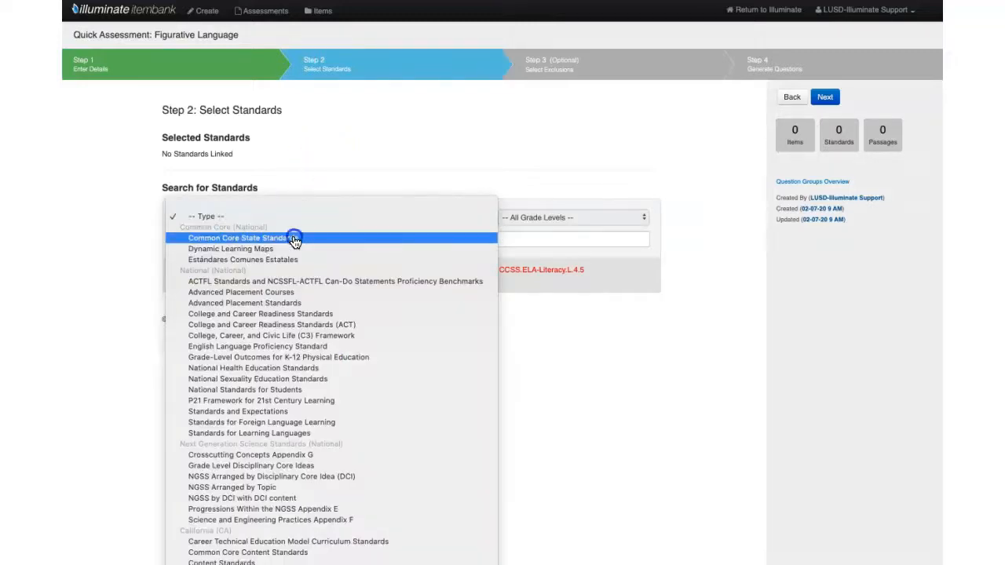
click(295, 238)
click(459, 218)
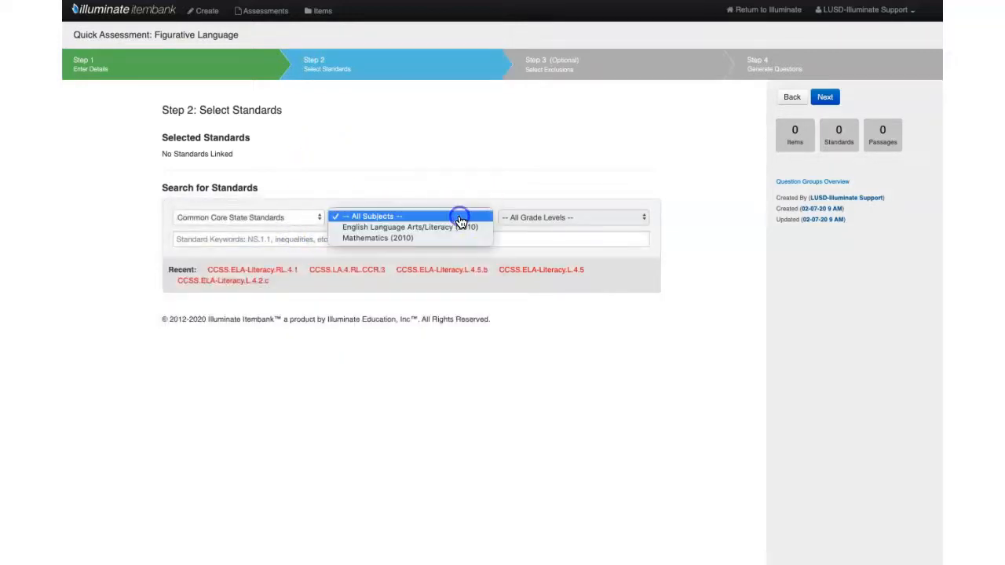
click(455, 228)
click(554, 219)
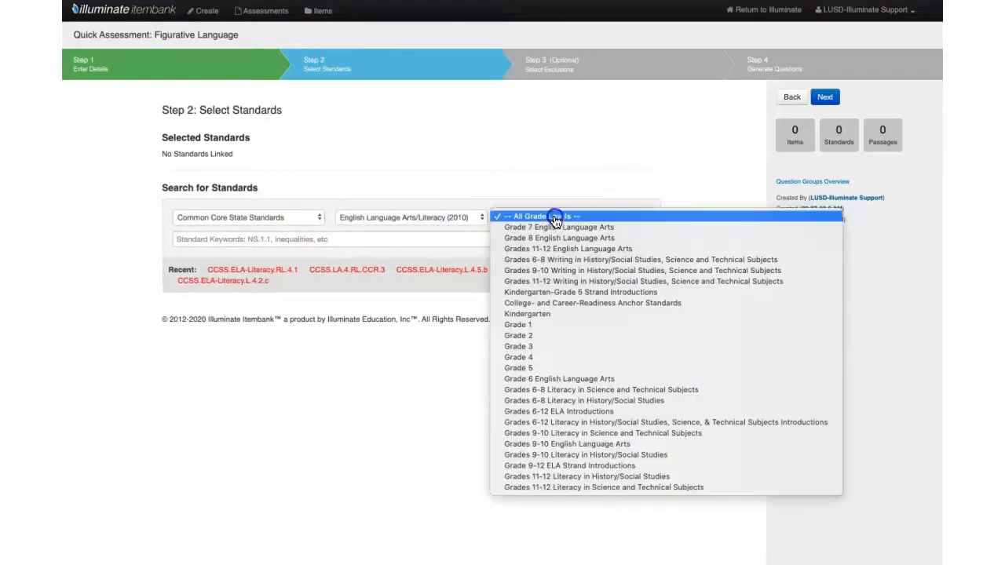
click(579, 357)
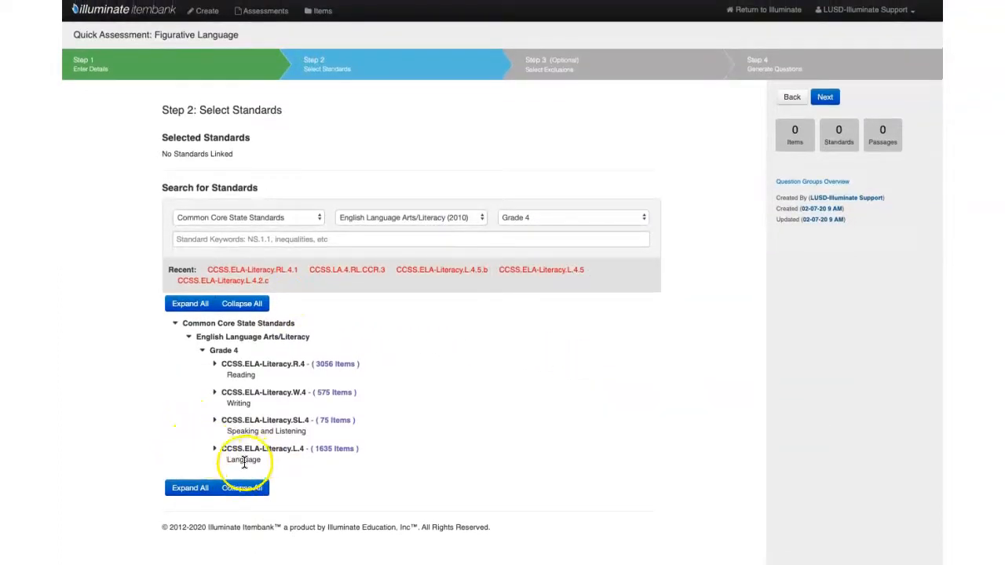
Step: Expand Language and its Vocabulary Acquisition and Use group, and link the standard CCSS.ELA-Literacy.L.4.5 to the assessment
click(215, 452)
scroll(200, 458, down, 2)
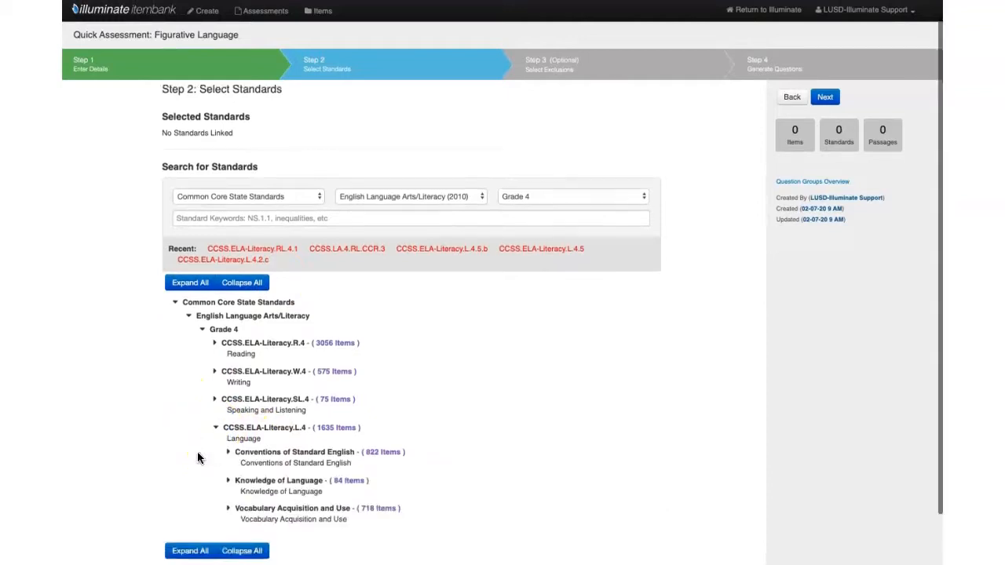
click(227, 451)
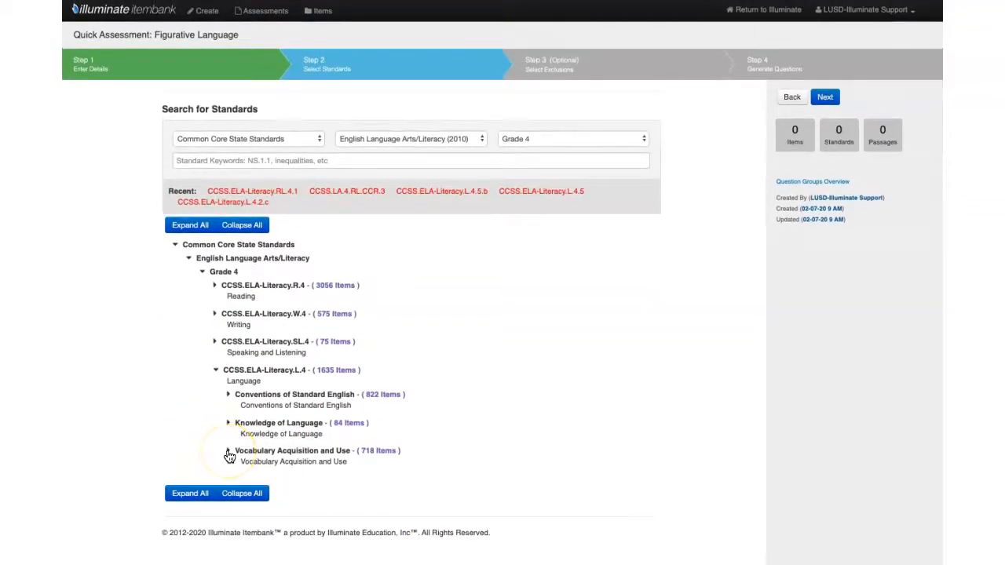
click(227, 452)
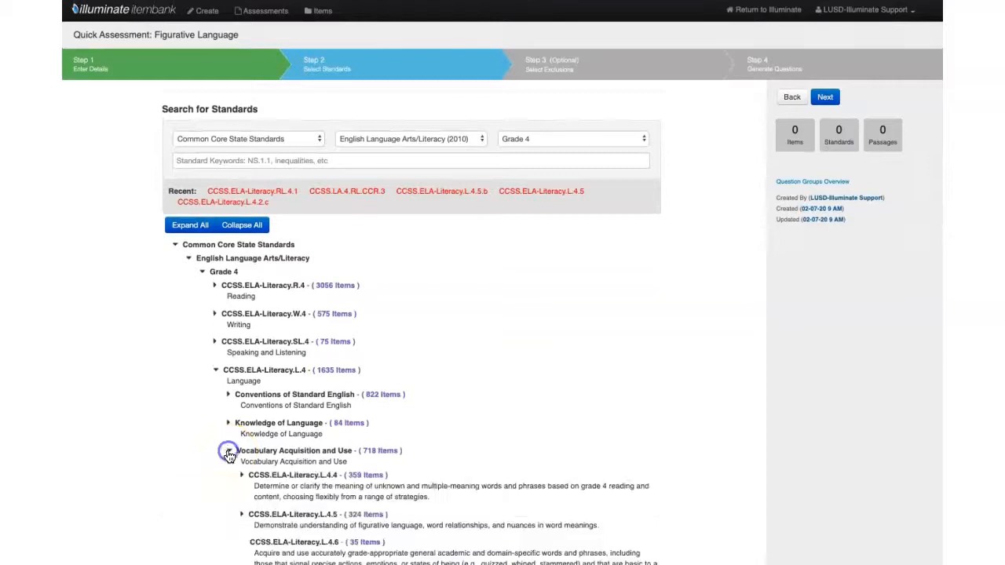
scroll(210, 459, down, 5)
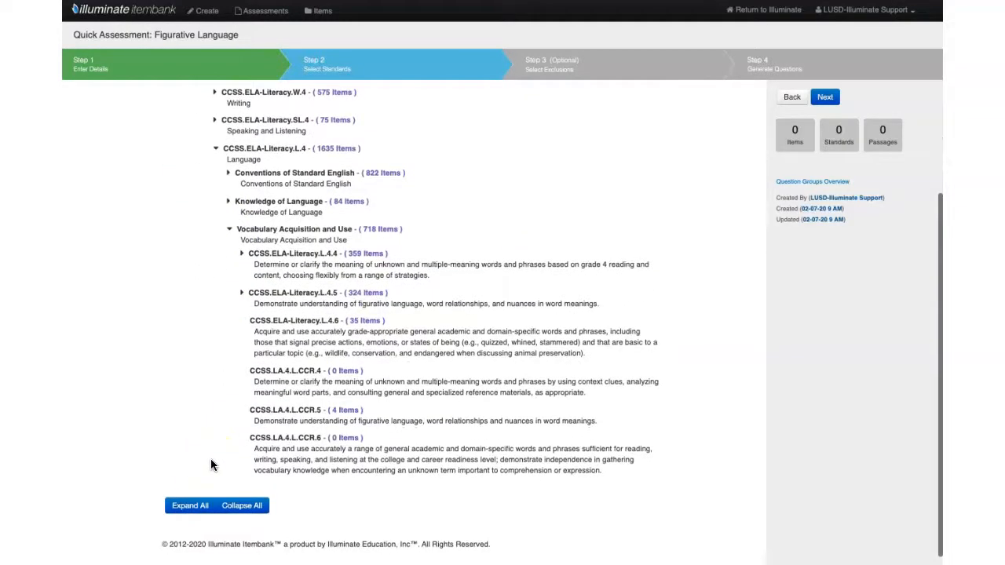
click(362, 296)
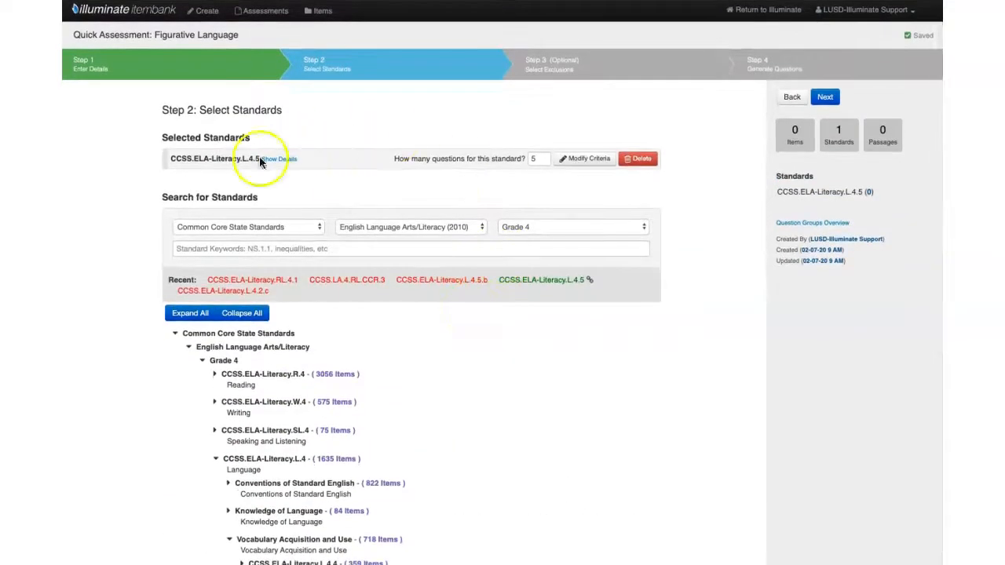
Step: Show the linked standard's details and continue to selecting exclusions with 5 questions for that standard
click(284, 163)
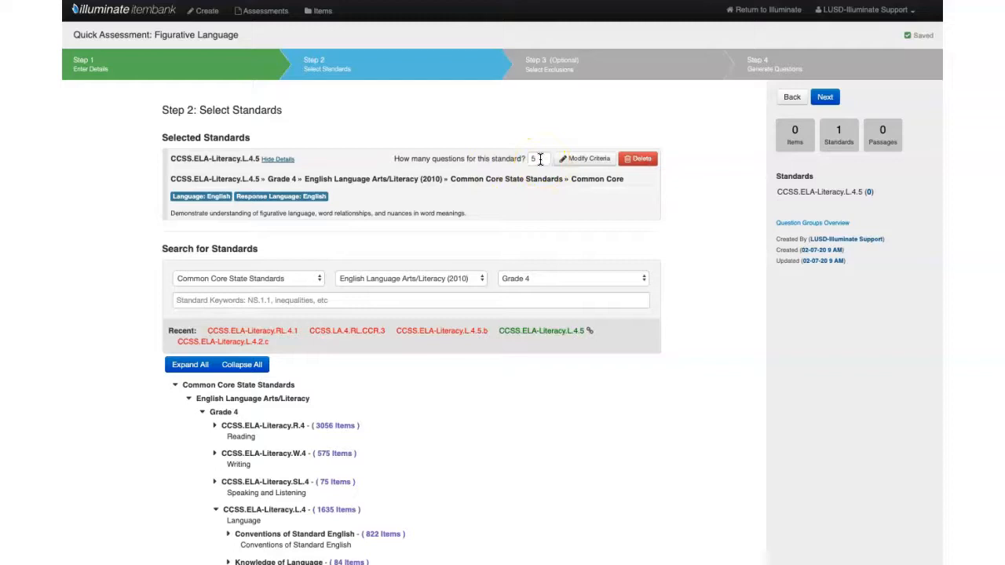
click(533, 167)
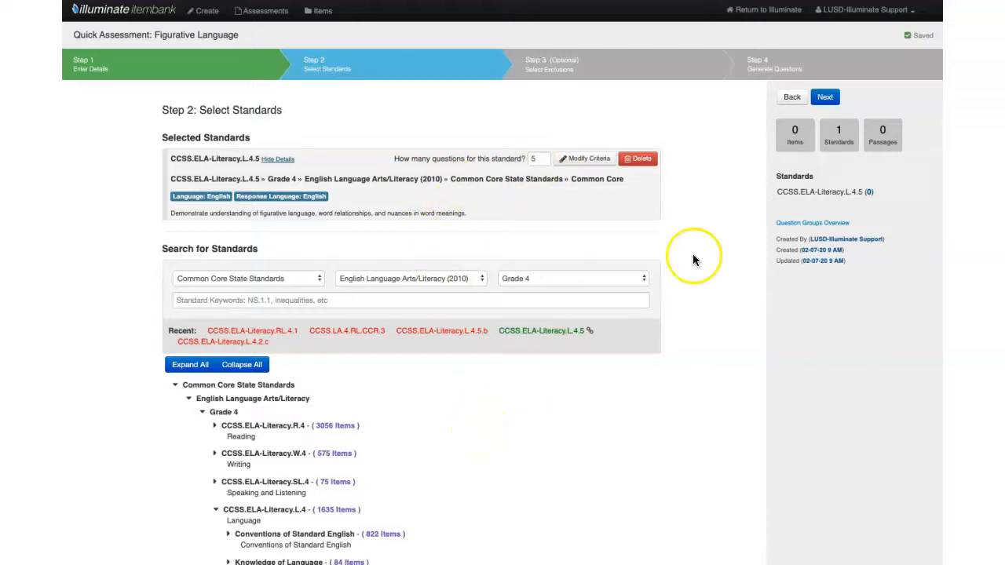
click(825, 98)
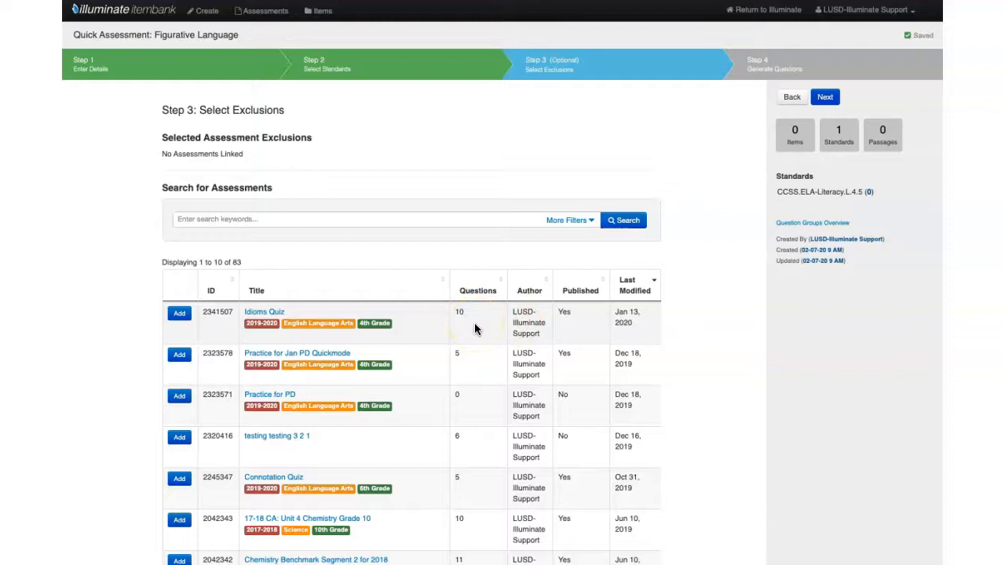
Step: Add Idioms Quiz as an assessment exclusion and generate questions for all selected standards
click(179, 314)
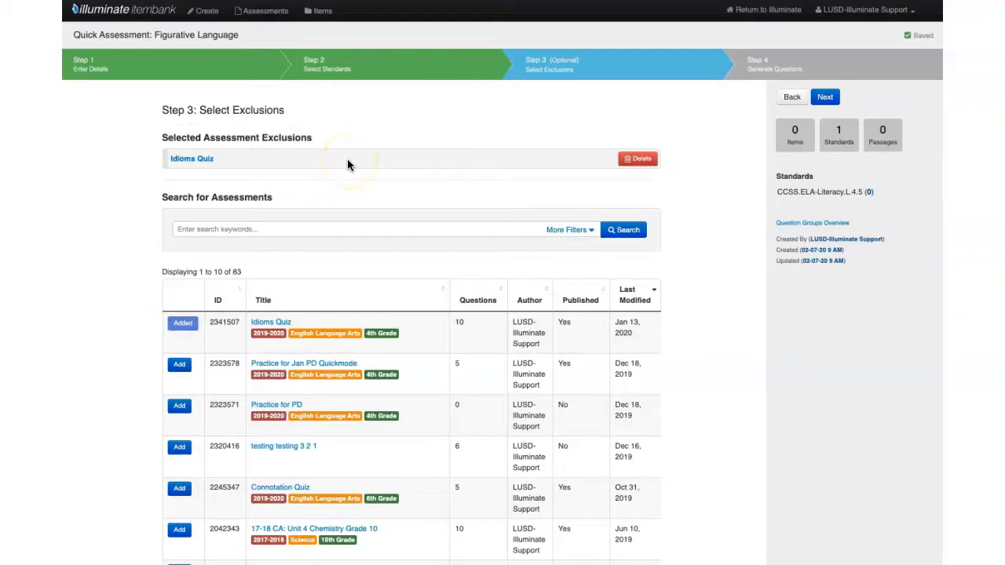
click(825, 97)
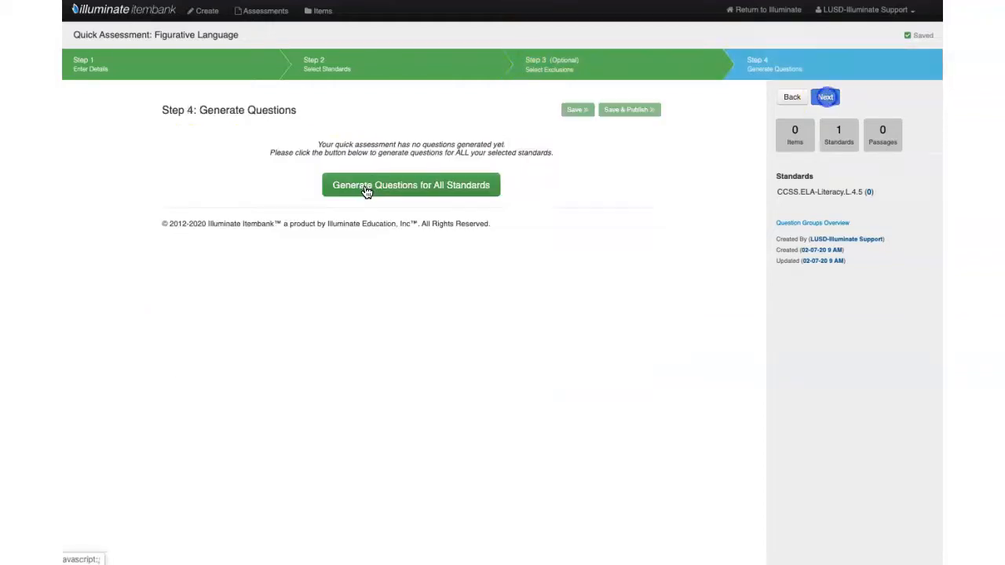
click(412, 186)
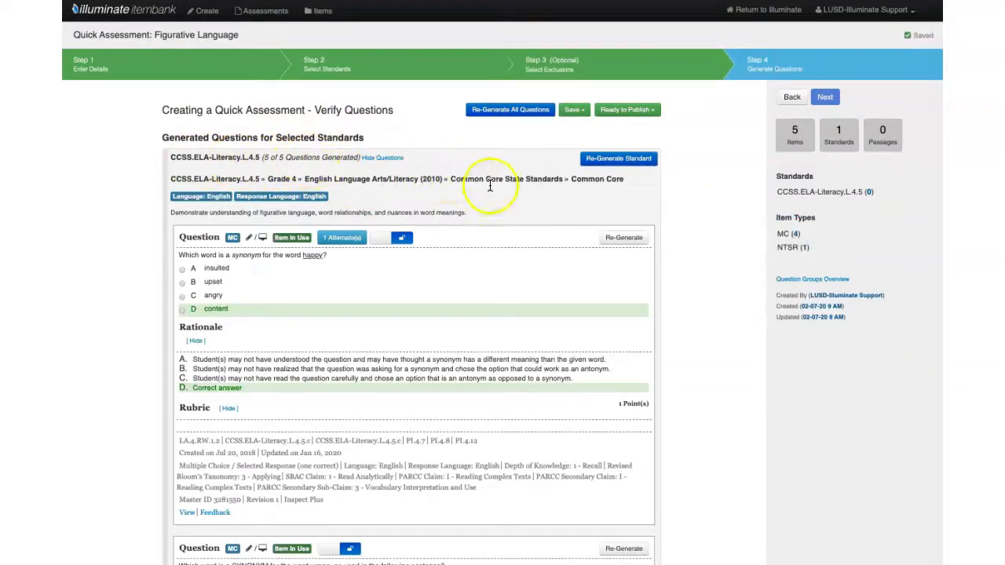
Step: Look through the generated questions and re-generate the one asking for a synonym of "wrong"
scroll(494, 282, down, 10)
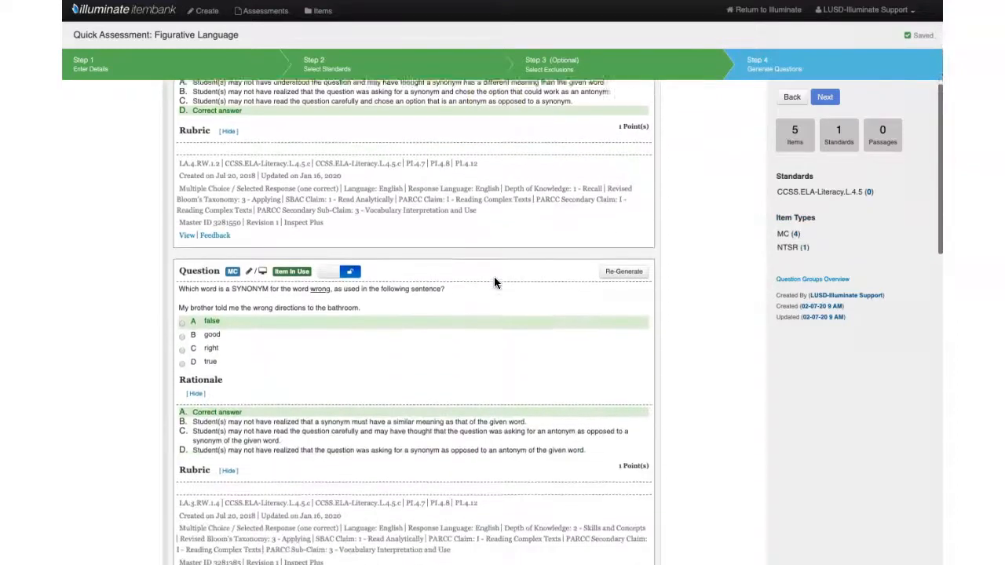
scroll(494, 281, down, 10)
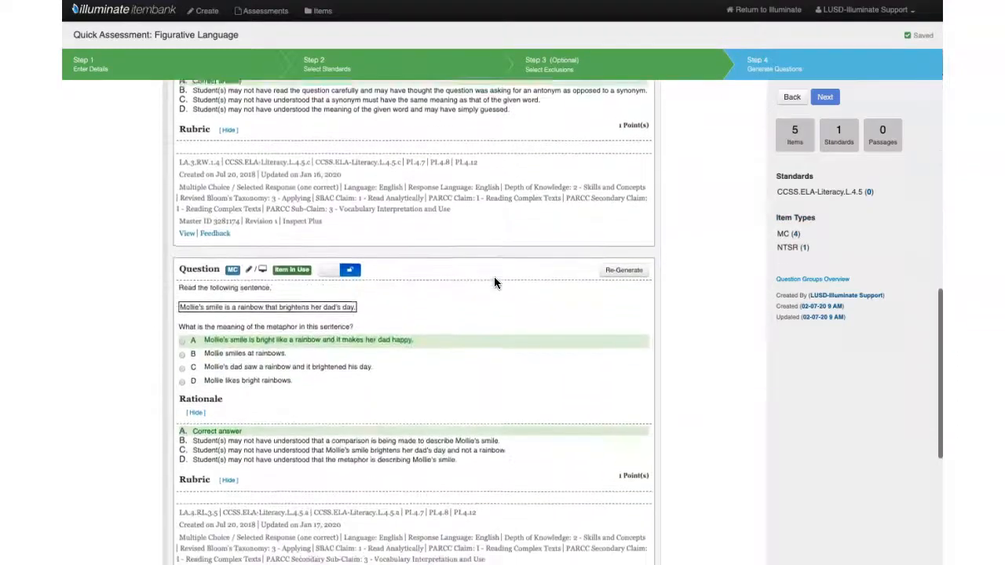
scroll(494, 276, up, 15)
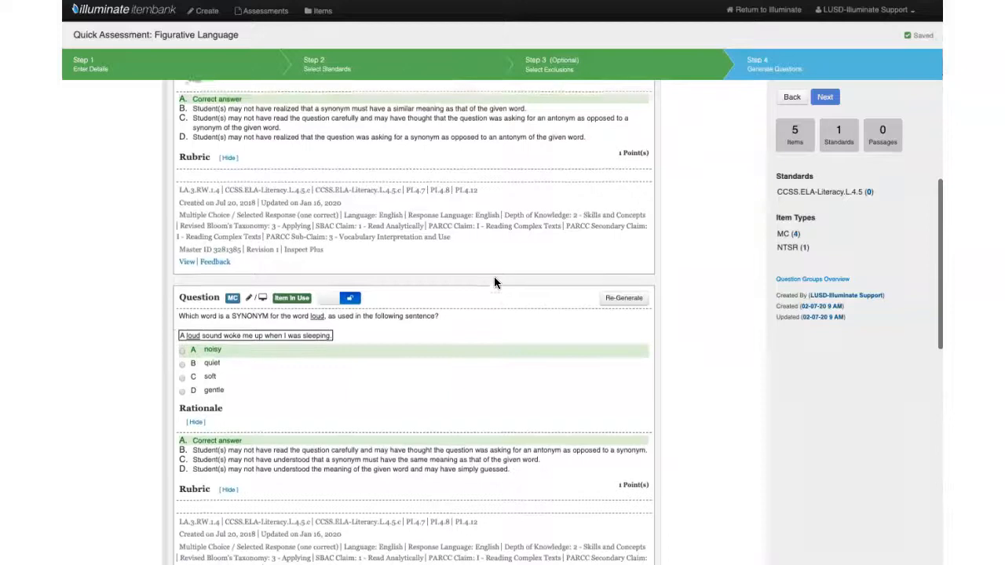
scroll(495, 281, up, 4)
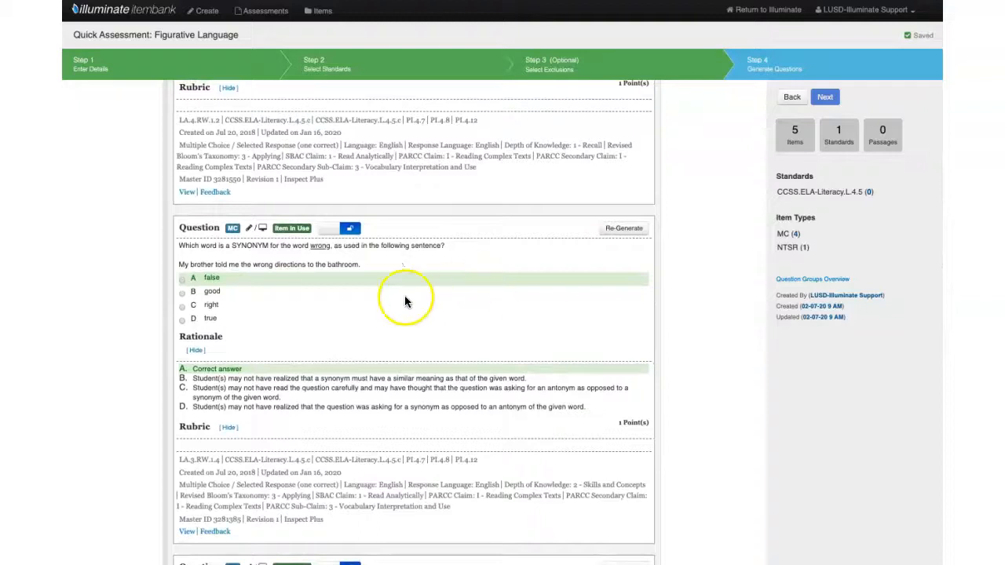
click(628, 230)
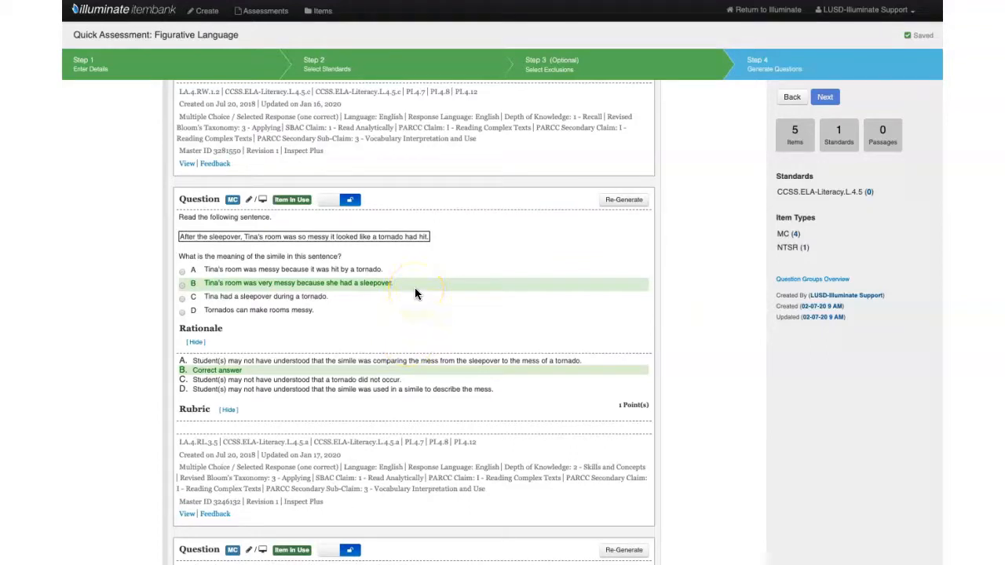
Step: Review the remaining generated questions for the standard, including the replaced one
scroll(416, 294, down, 5)
scroll(416, 294, down, 11)
scroll(416, 294, down, 2)
scroll(415, 287, up, 7)
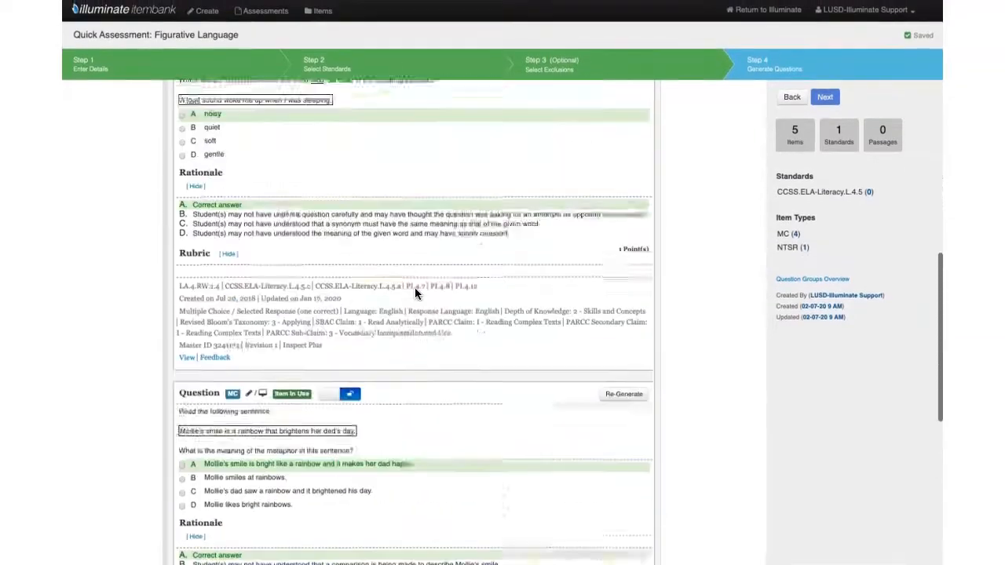
scroll(414, 288, up, 10)
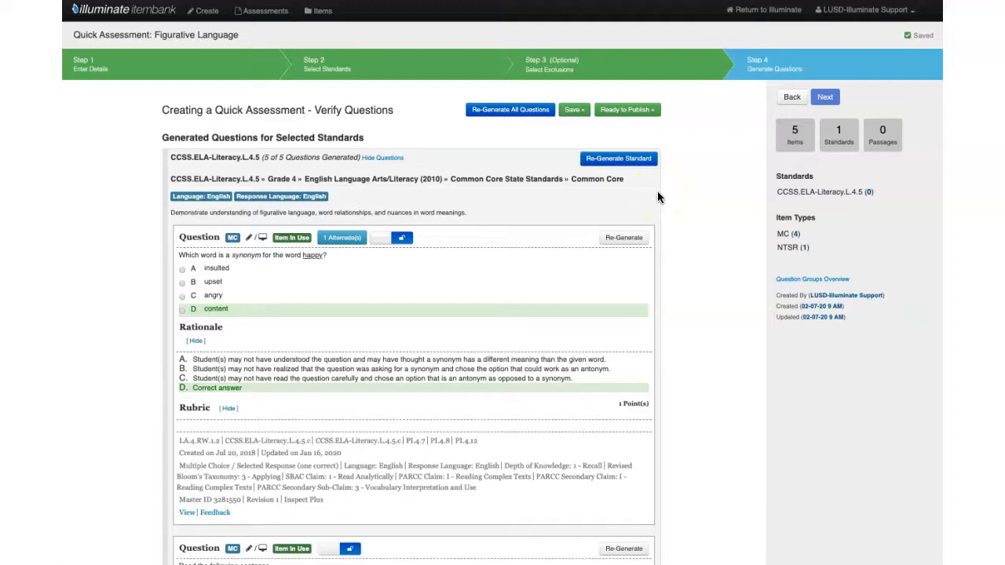
click(673, 208)
Step: Publish the Figurative Language assessment without administering it, and open its item selections for review
click(622, 111)
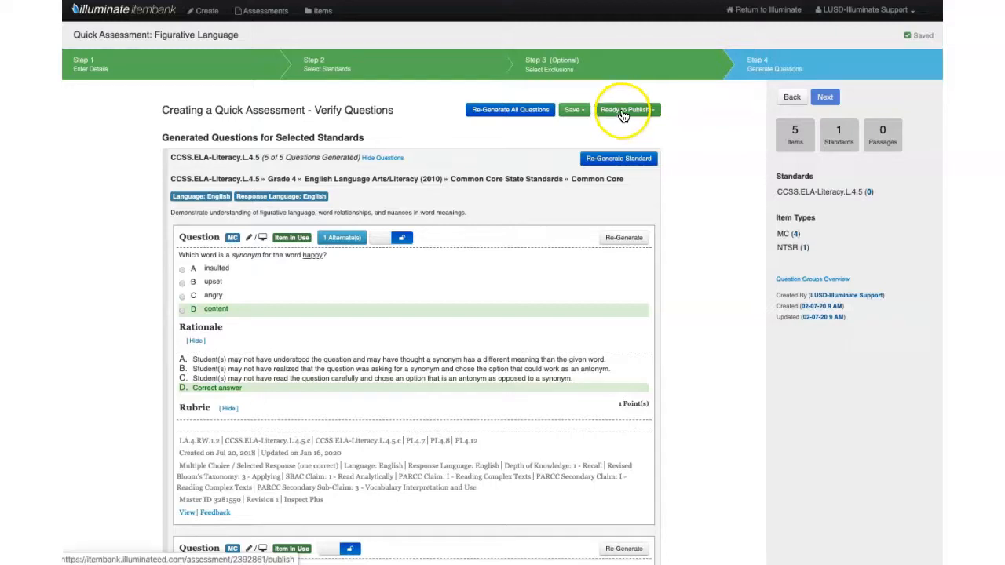
click(276, 172)
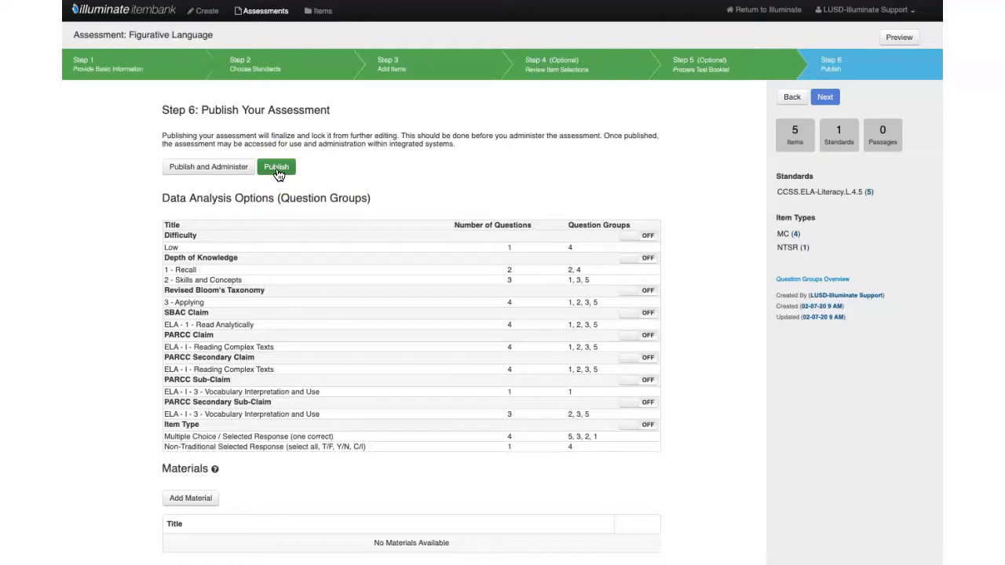
click(278, 170)
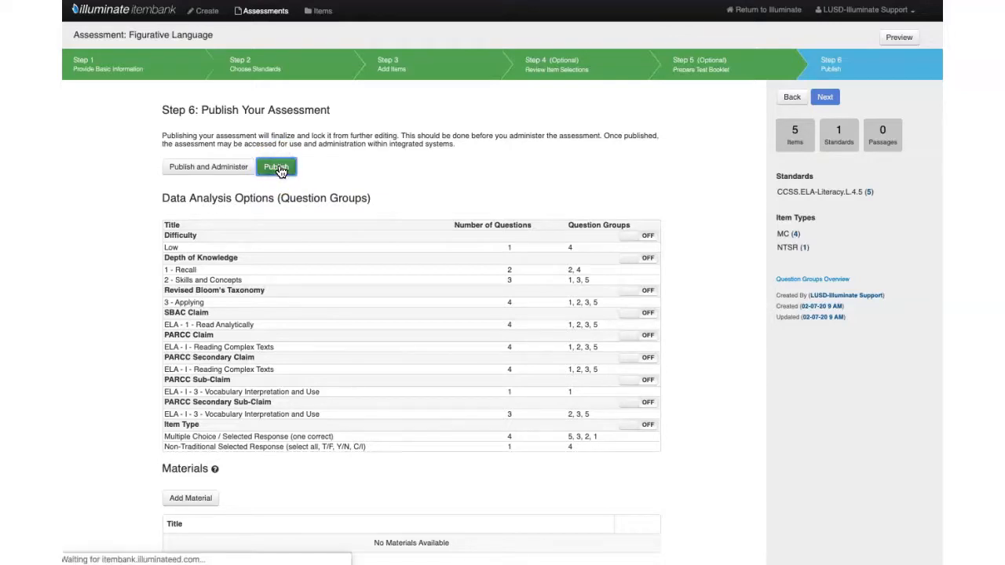
click(605, 272)
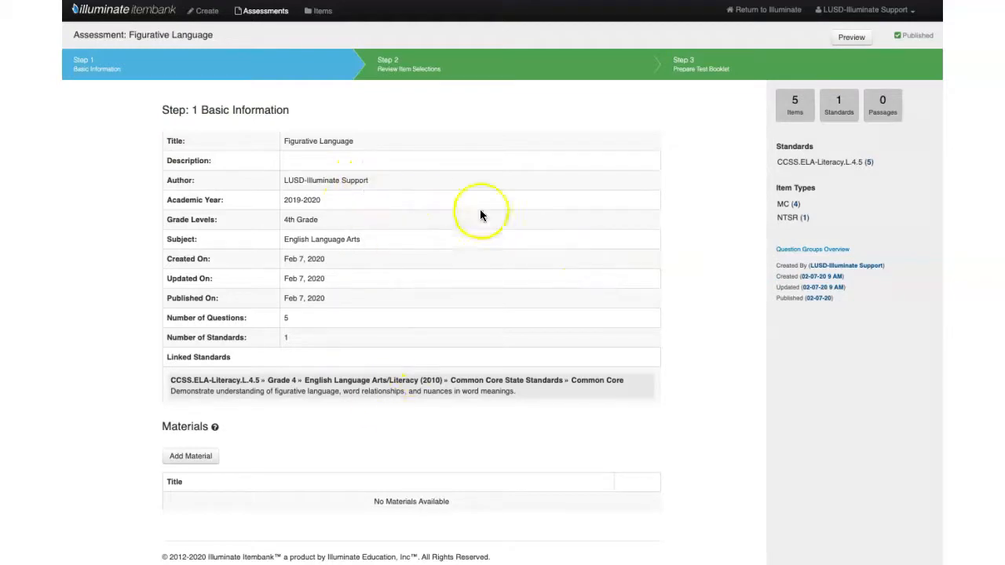
click(491, 66)
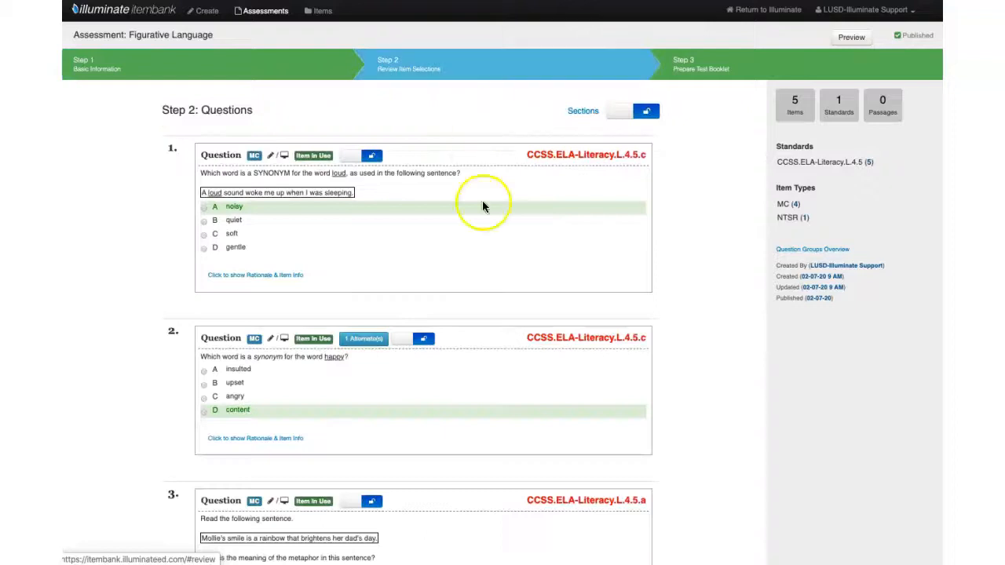
Step: Look through the published assessment's questions, then its test booklet print options and PDF templates
scroll(685, 242, down, 3)
scroll(685, 243, down, 5)
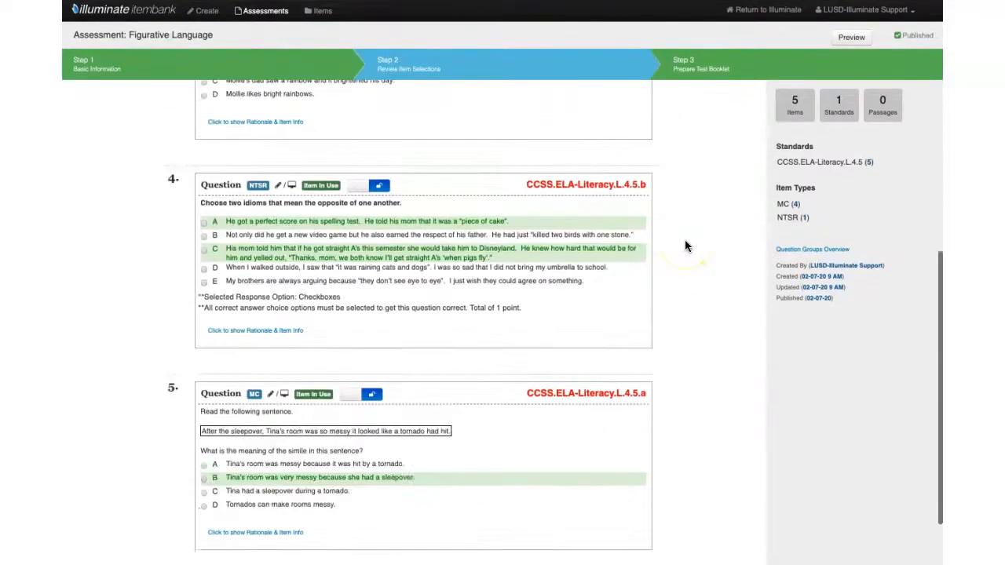
scroll(684, 244, up, 8)
click(701, 80)
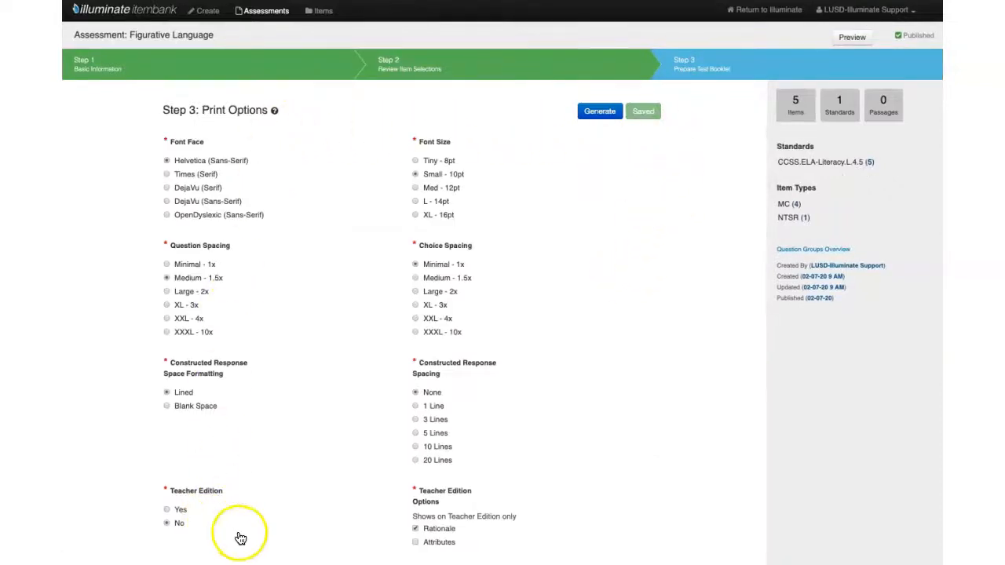
scroll(608, 478, down, 10)
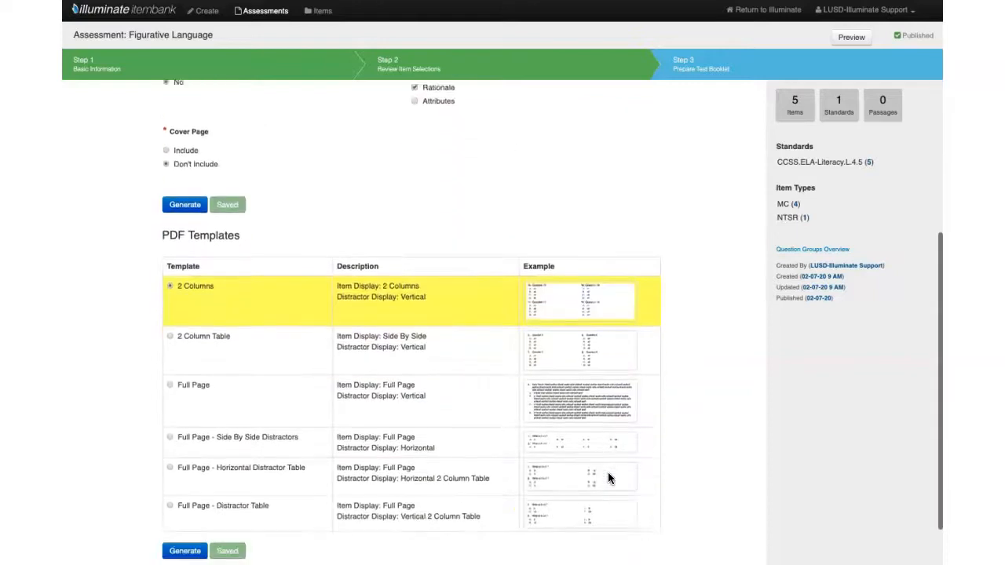
scroll(608, 478, up, 10)
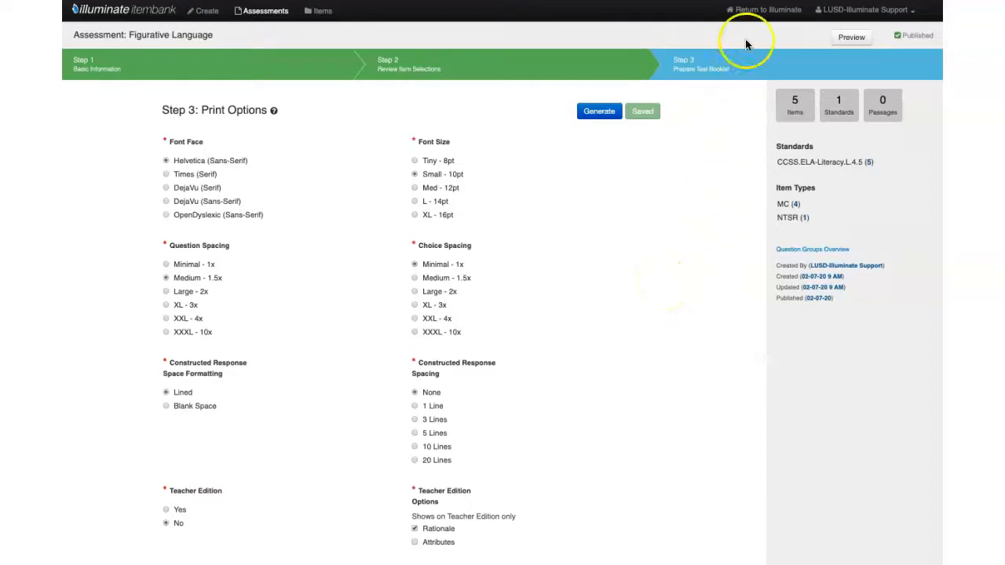
Step: Return to Illuminate and open the Figurative Language assessment from the list of assessments created by this account
click(754, 12)
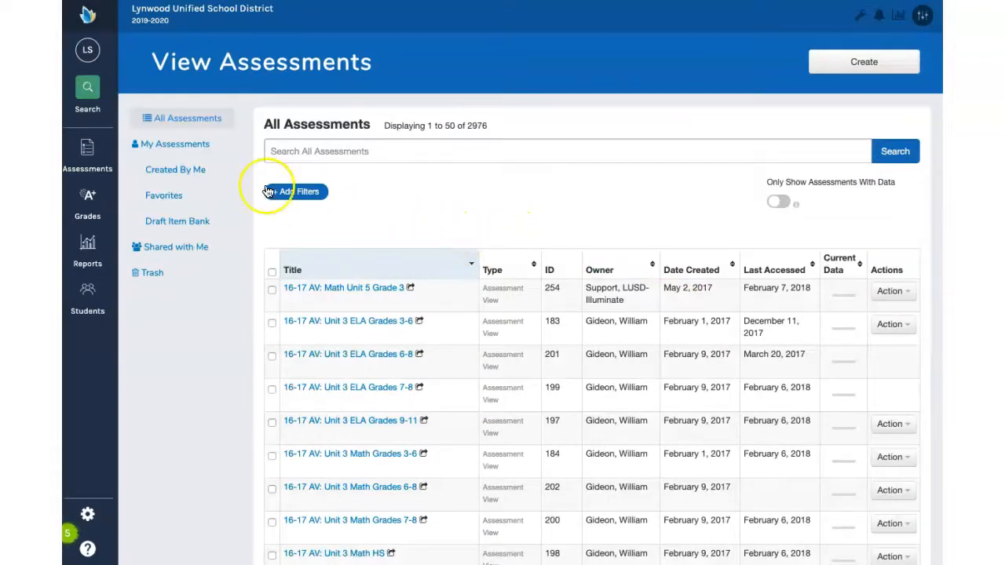
click(157, 172)
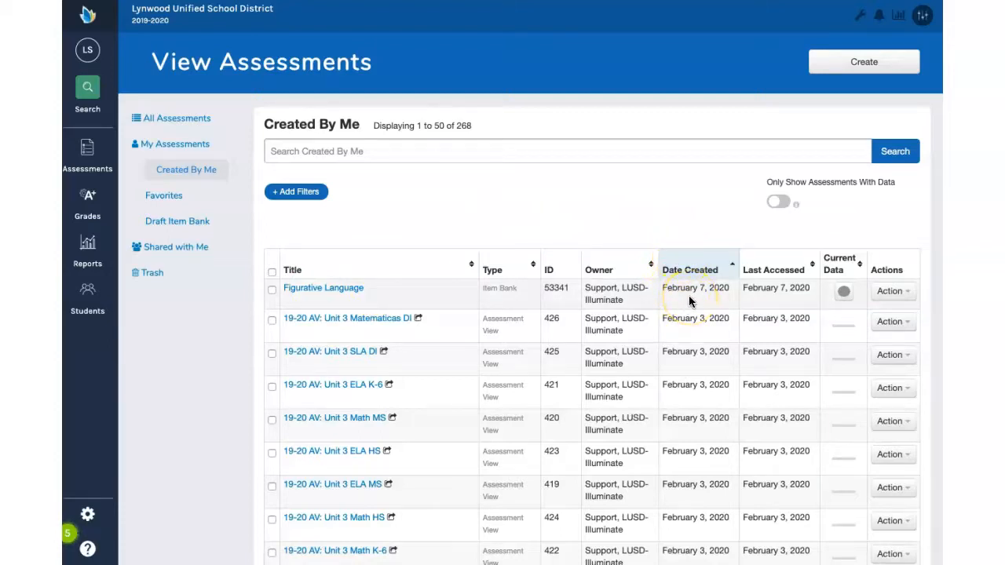
click(319, 291)
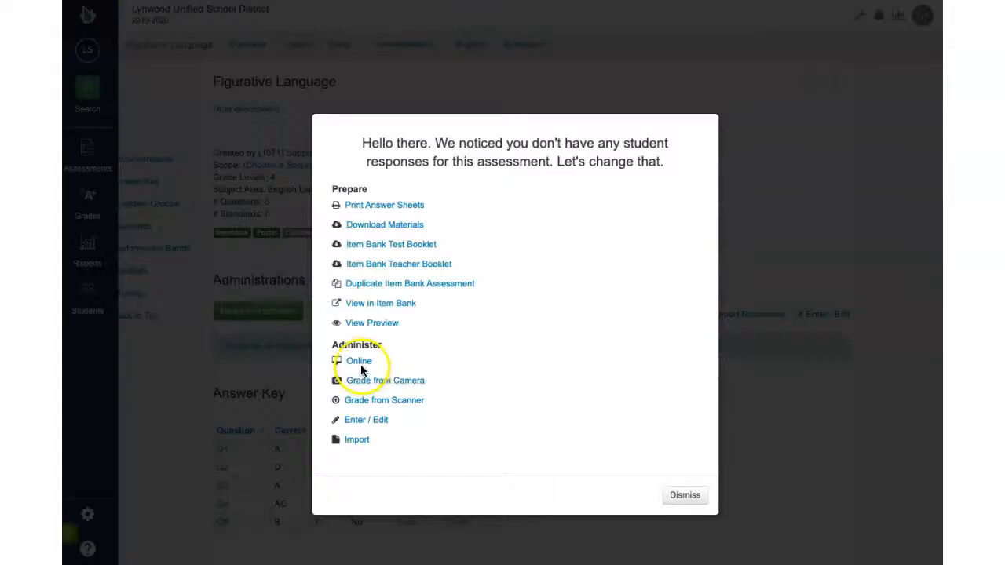
Step: Create an online Quick Code administration for the Figurative Language assessment and open its settings for editing
click(357, 362)
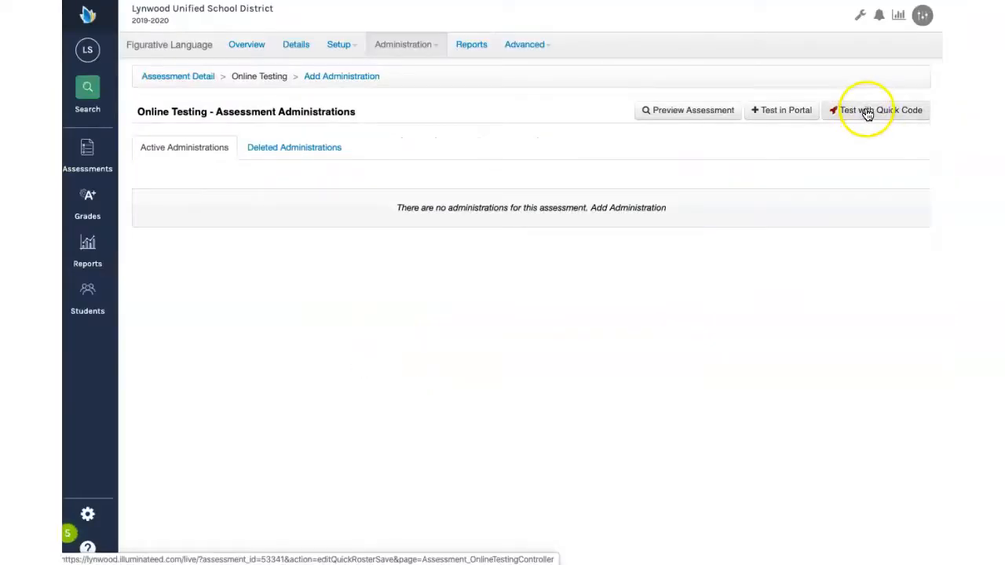
click(867, 114)
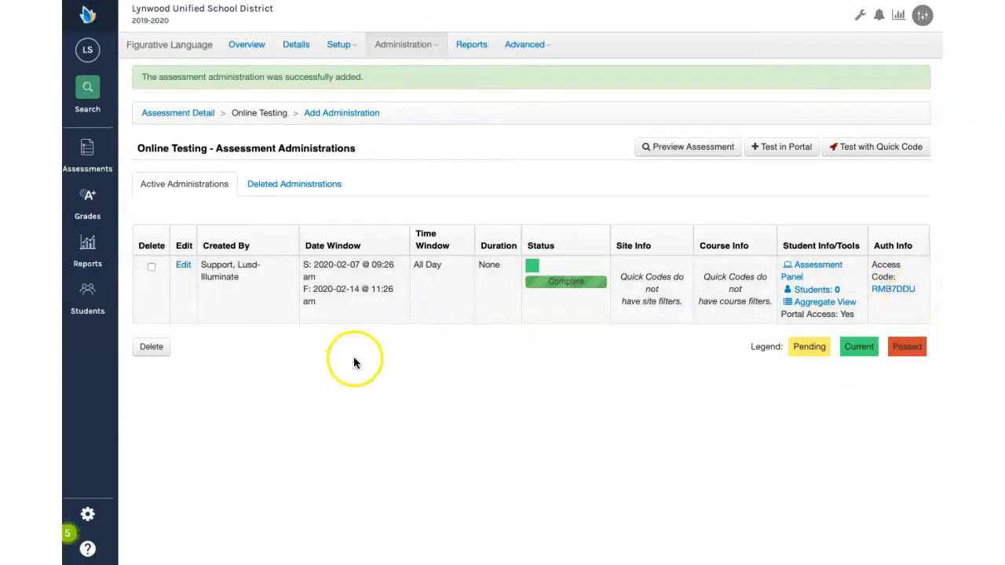
click(181, 267)
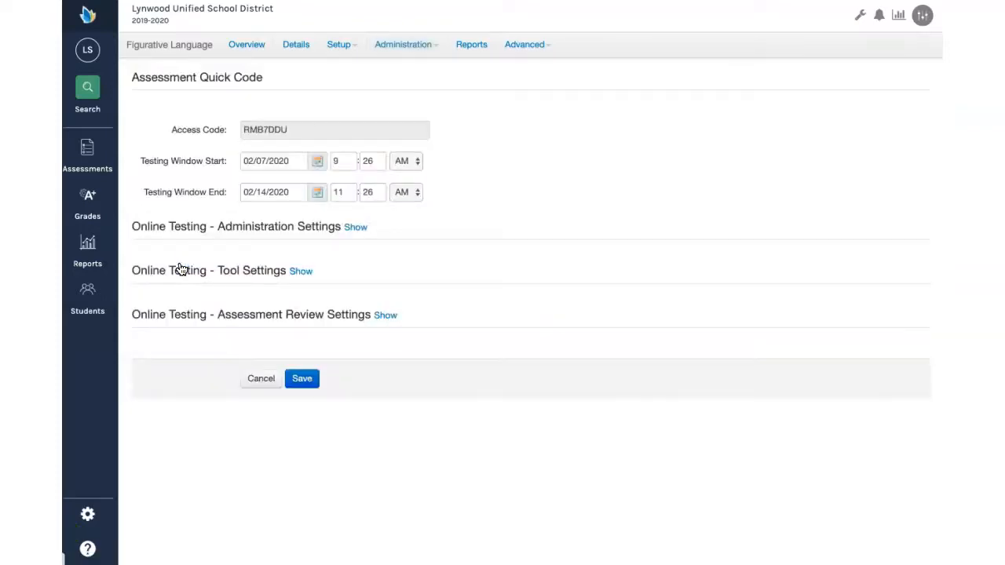
Step: Set the testing window start to 02/11/2020 at 8:45 AM
click(315, 161)
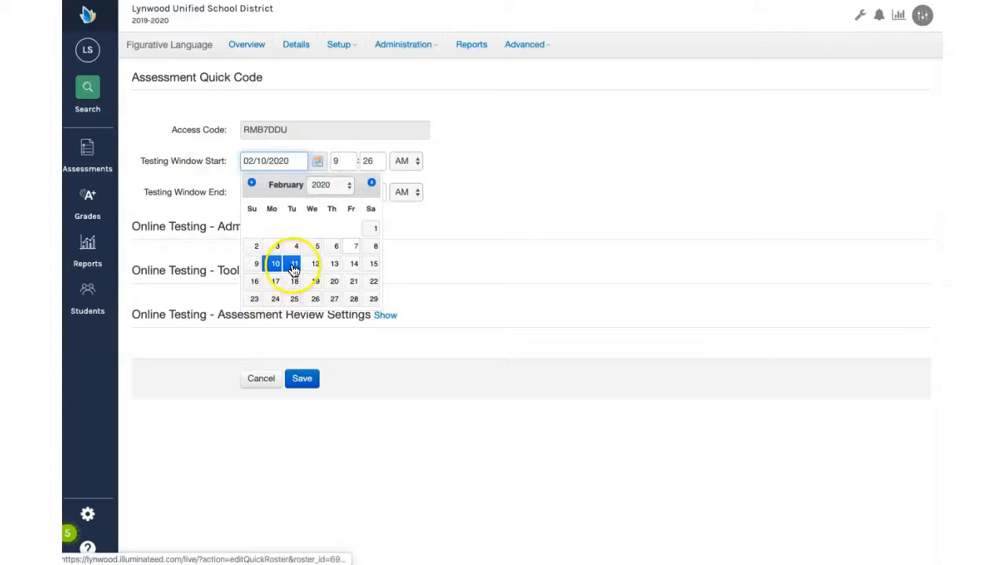
click(294, 267)
click(352, 161)
text(8)
key(Tab)
text(45)
key(Tab)
Step: Set the testing window end to 02/14/2020 at 3:00 PM
click(317, 193)
click(353, 295)
drag(352, 193, 303, 192)
text(3)
key(Tab)
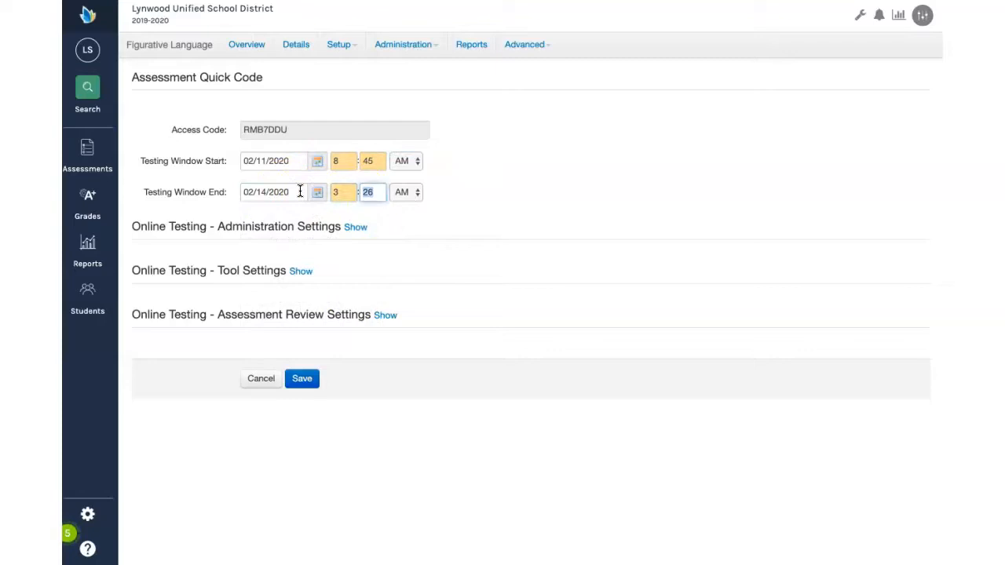
key(Tab)
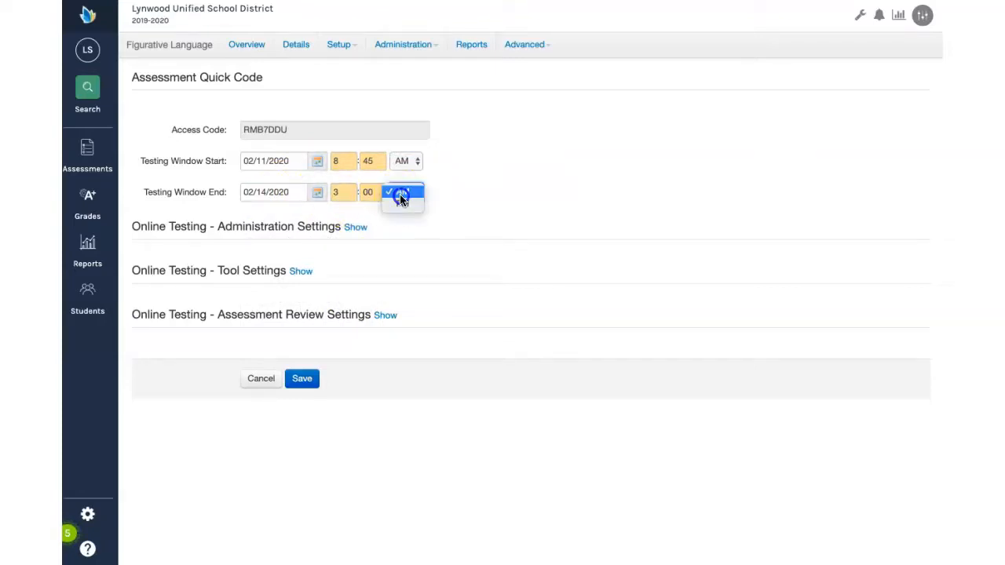
click(402, 204)
click(401, 256)
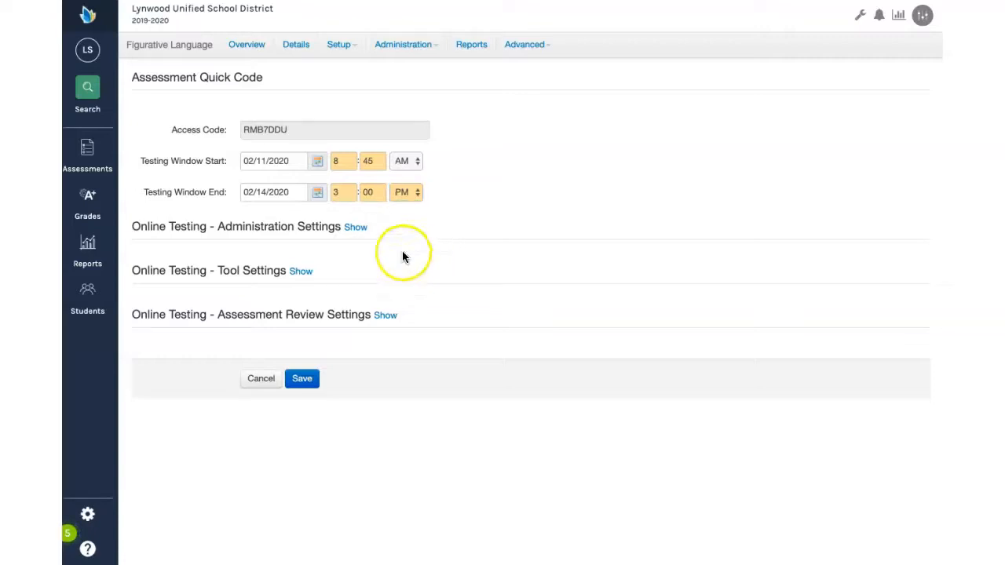
Step: In the online testing administration settings, use a Daily Window with a daily start time of 9:00 AM
click(355, 227)
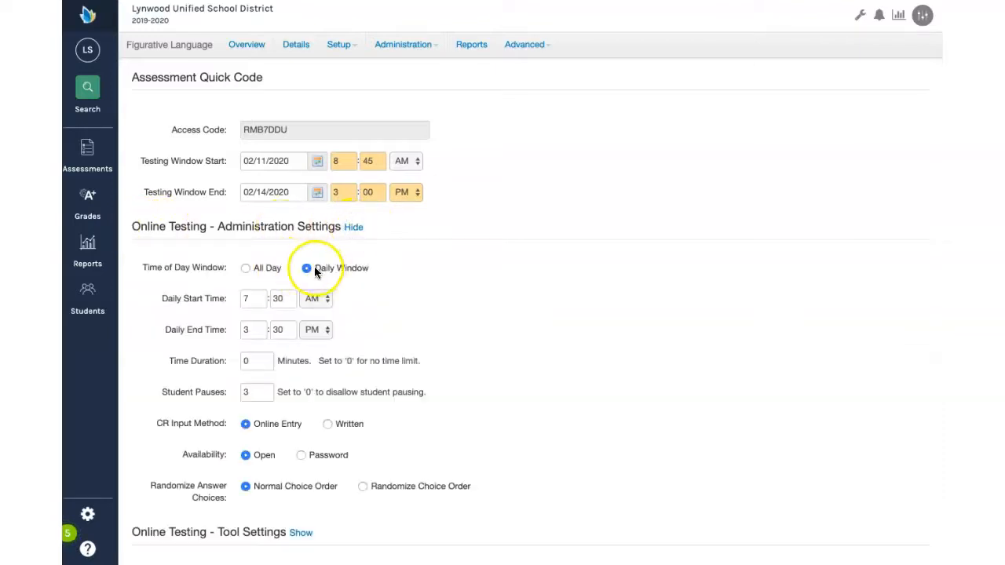
double_click(251, 298)
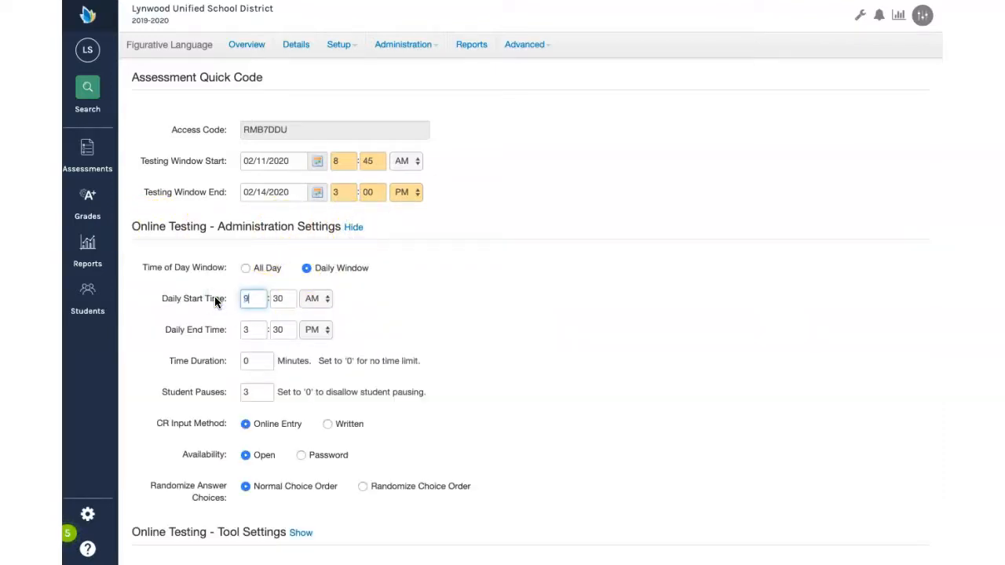
text(9)
key(Tab)
text(00)
key(Tab)
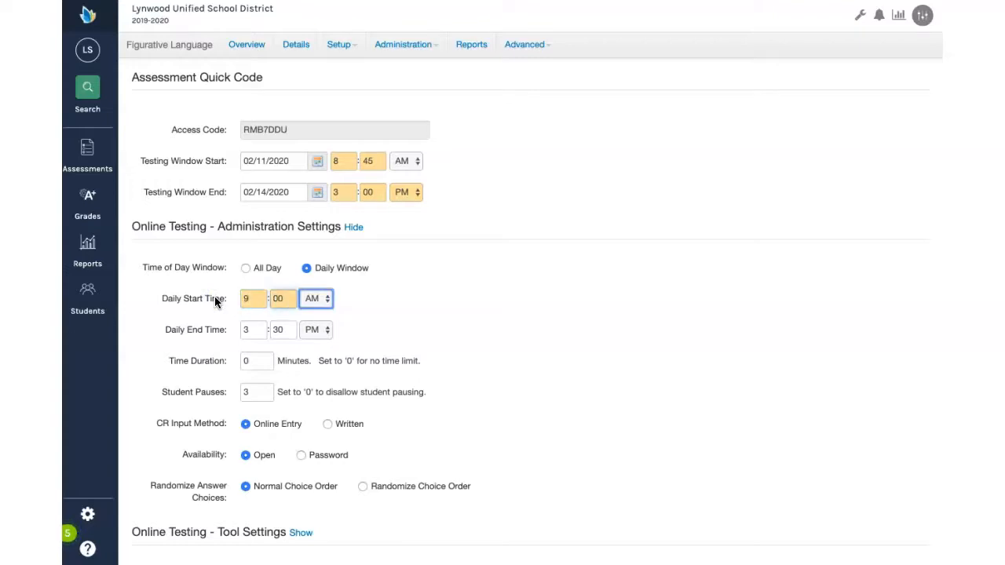
Step: Set the daily end time's hour to 11 and save the Quick Code administration settings
double_click(252, 328)
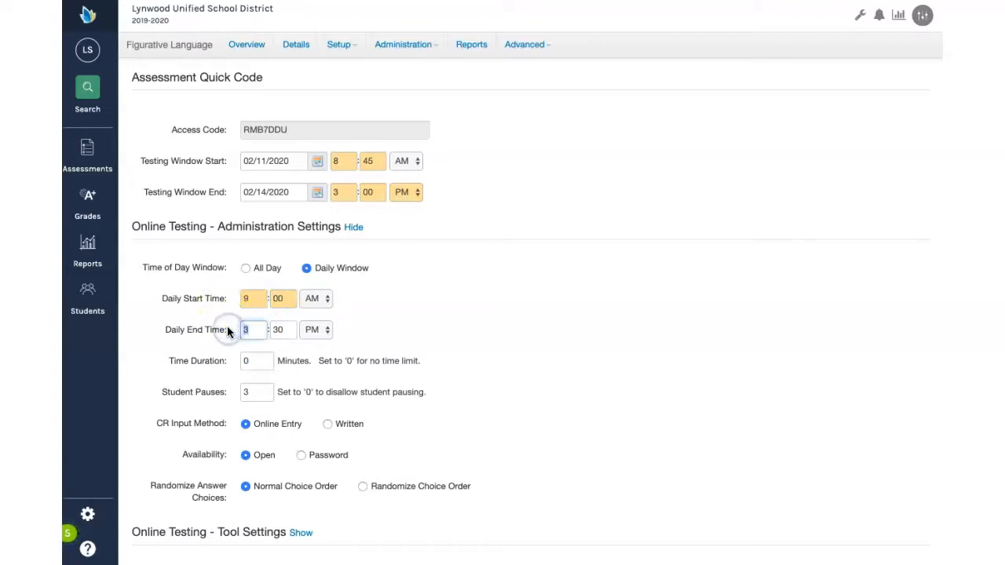
text(11)
key(Tab)
click(402, 330)
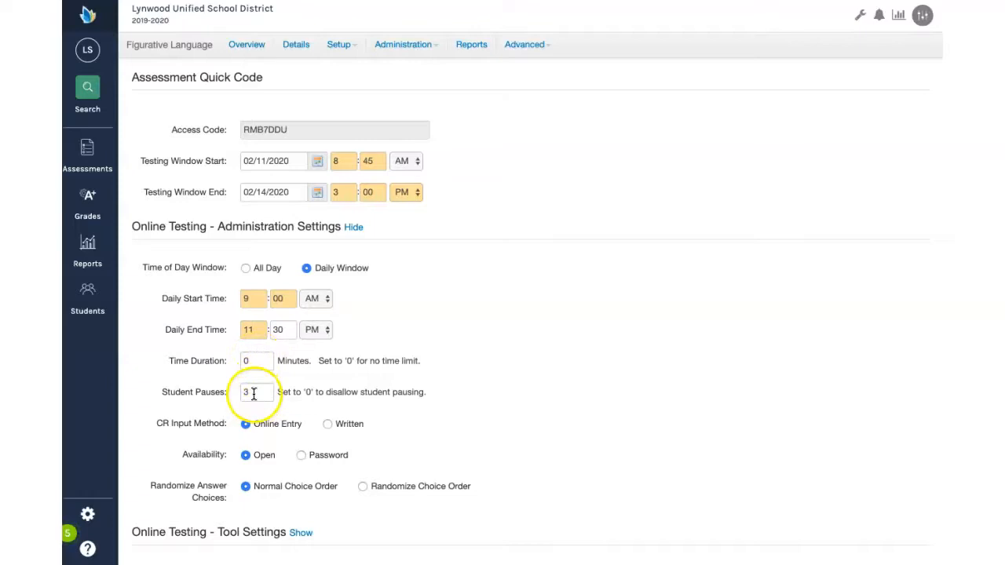
scroll(280, 409, down, 3)
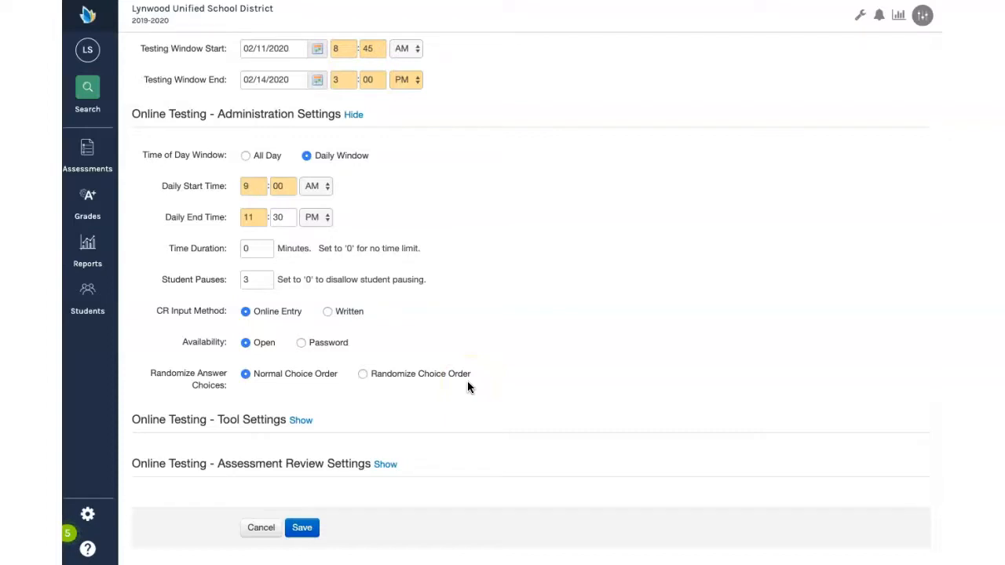
click(302, 527)
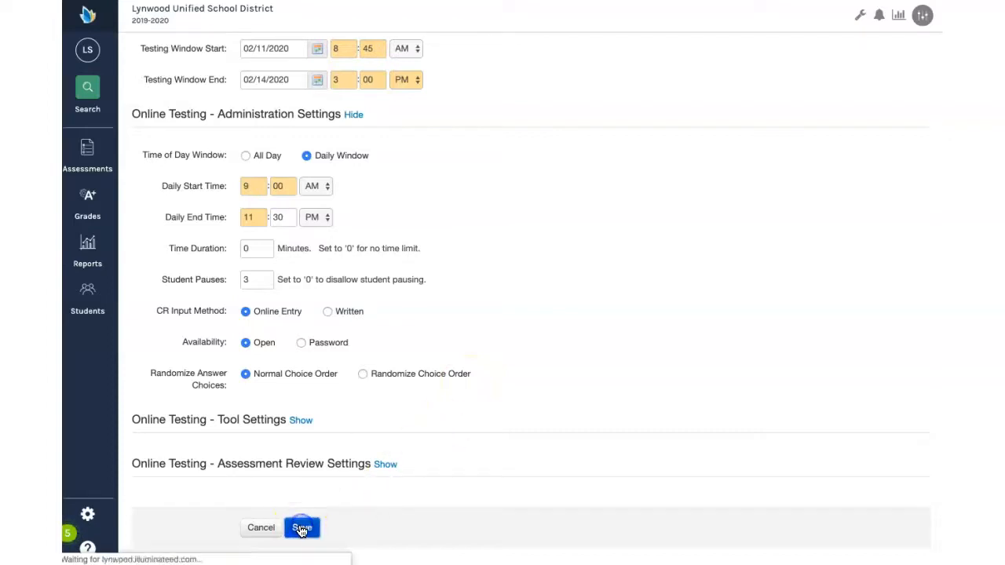